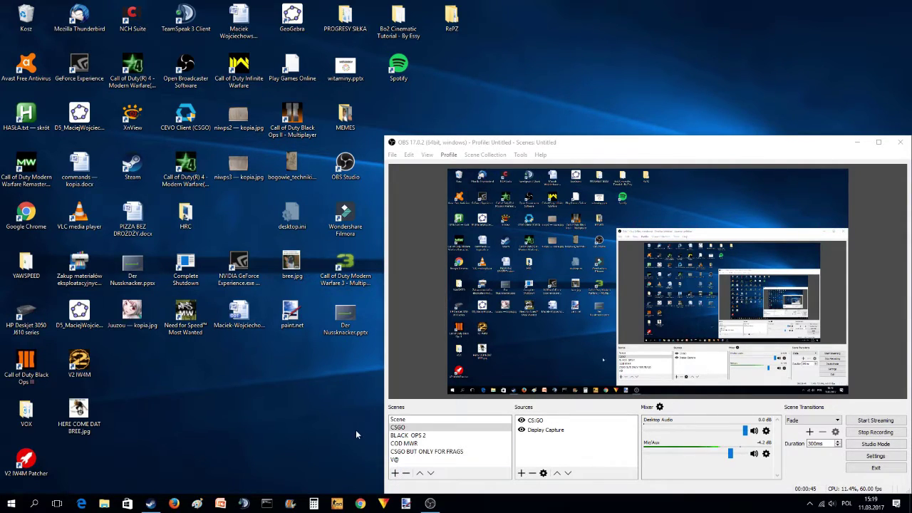
Step: Bring up the add-source menu and dismiss it without adding a source
right_click(544, 452)
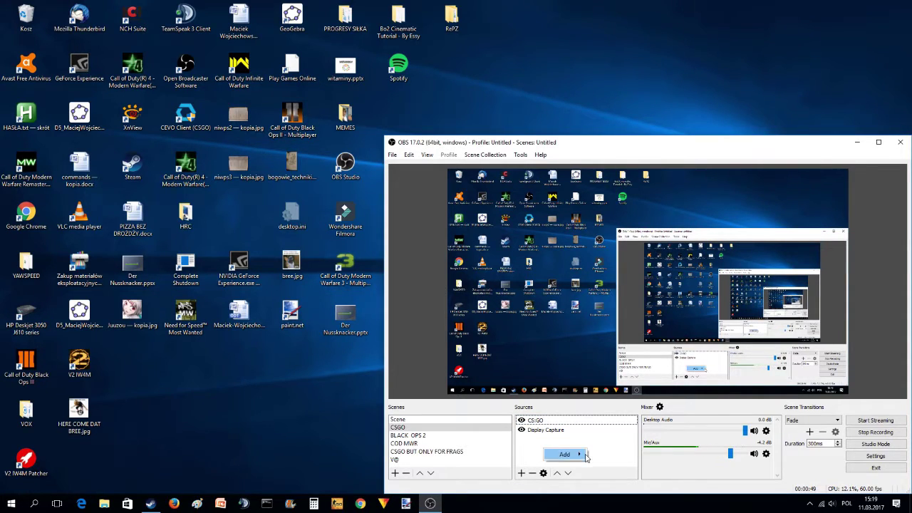
mouse_move(586, 456)
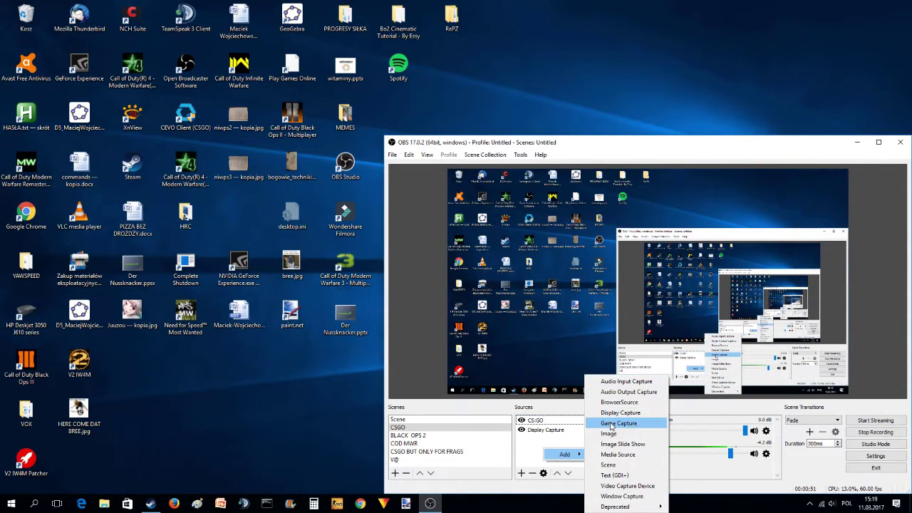
click(585, 58)
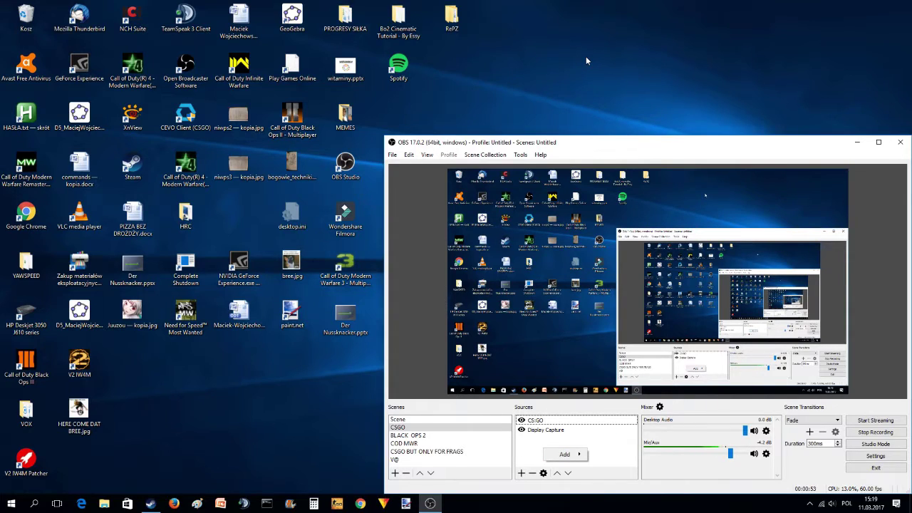
right_click(532, 448)
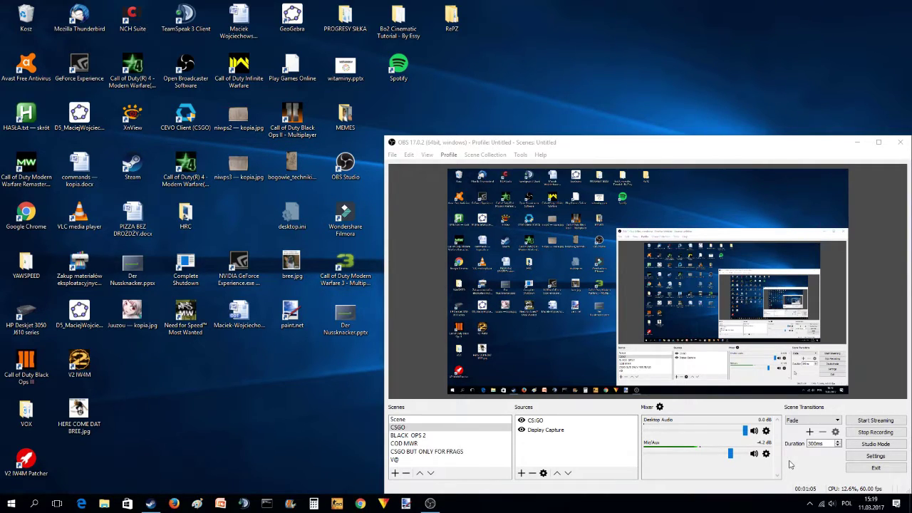
Step: Keep Fade as the scene transition and open Settings on the Stream page
click(837, 421)
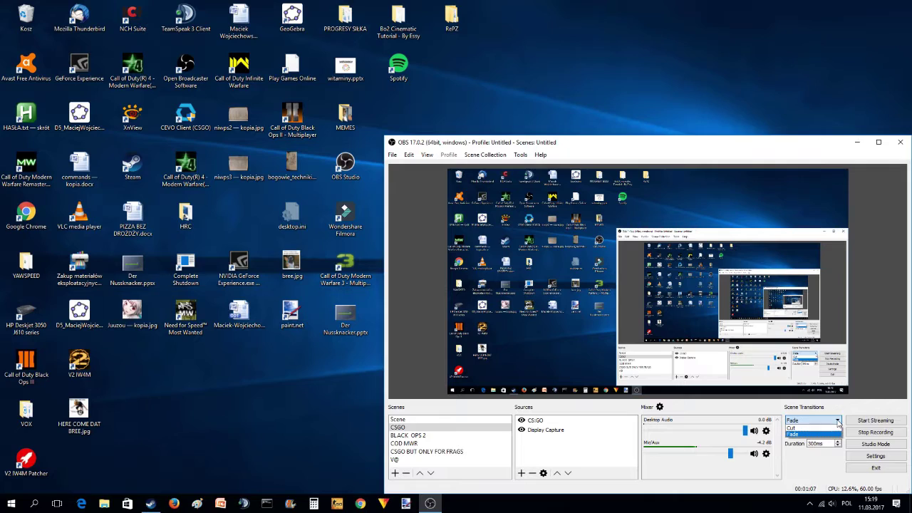
click(838, 422)
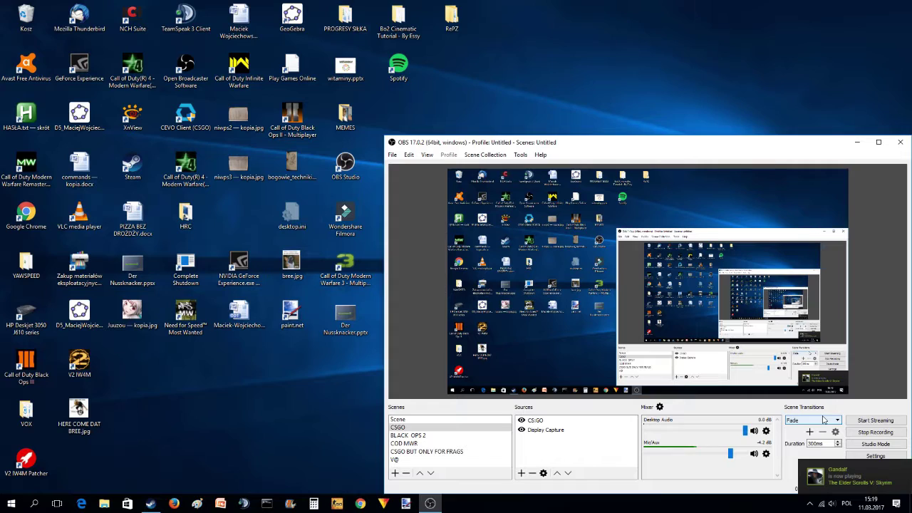
click(876, 456)
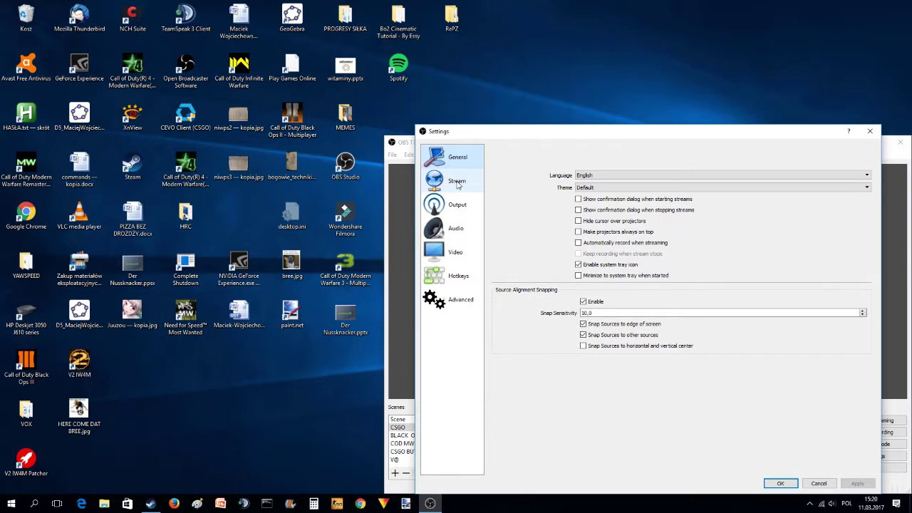
click(458, 184)
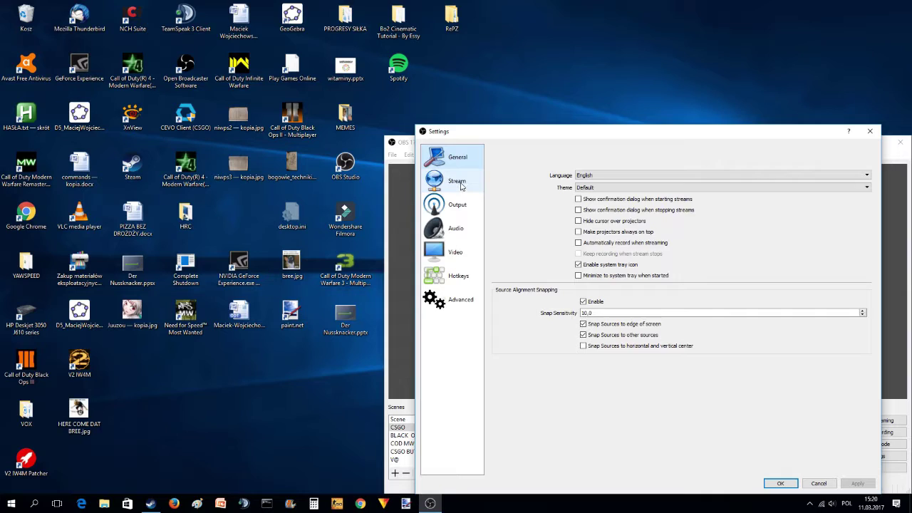
Step: Show the Twitch stream settings with US West: San Francisco, CA, and move the Settings window left
click(457, 184)
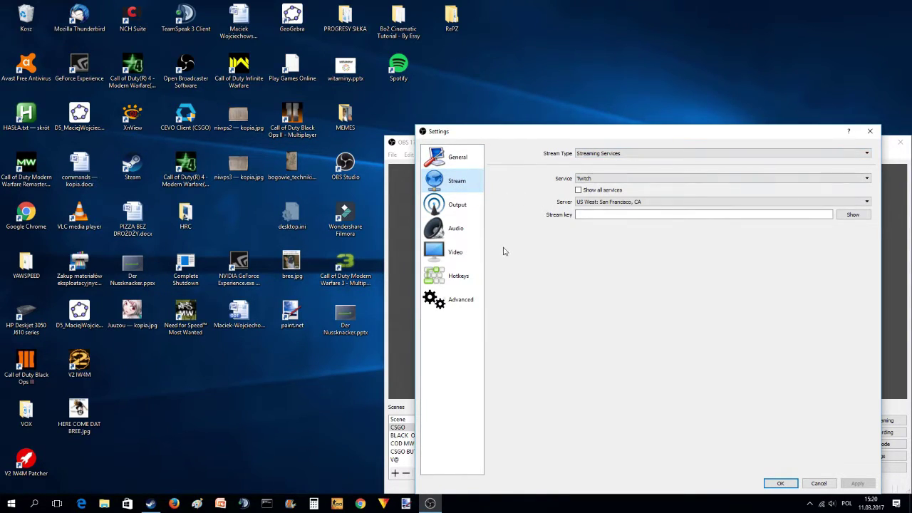
drag(619, 135, 421, 99)
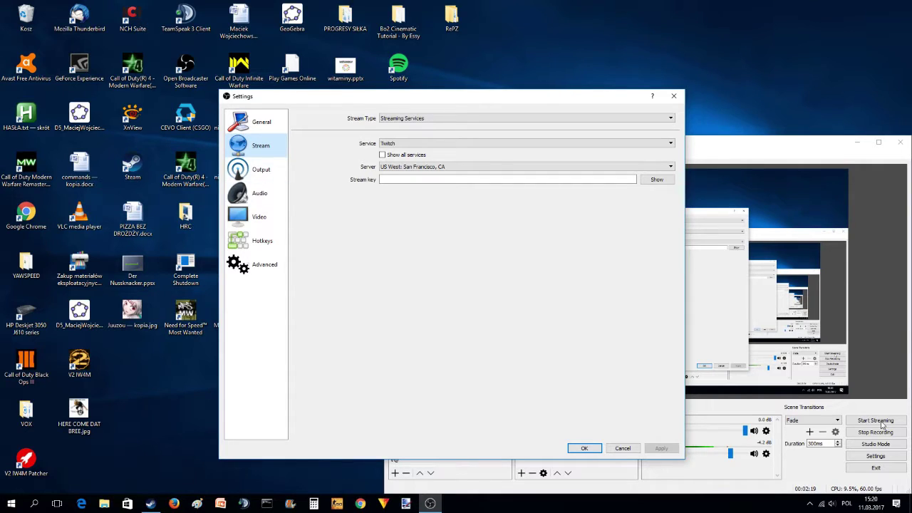
Step: Show the Output recording options: Advanced mode, mp4, x264, CBR, 10000 bitrate, ultrafast preset
click(260, 171)
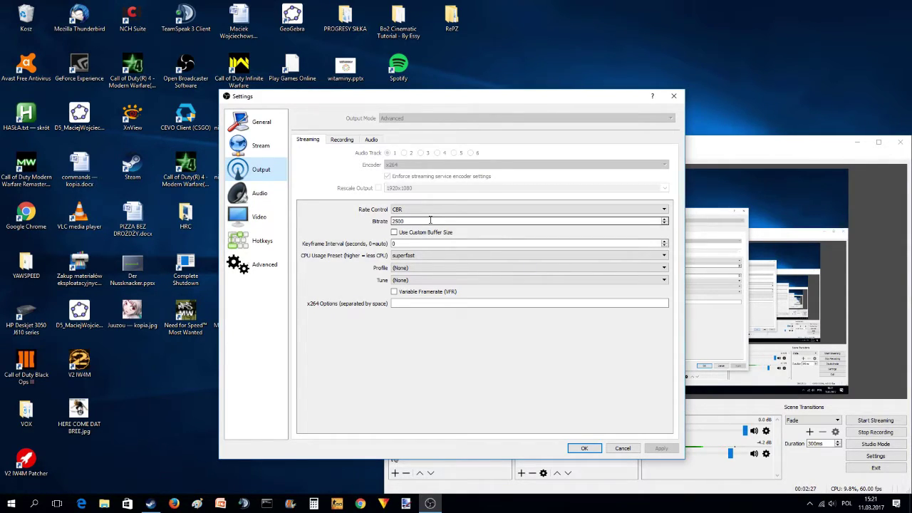
click(348, 141)
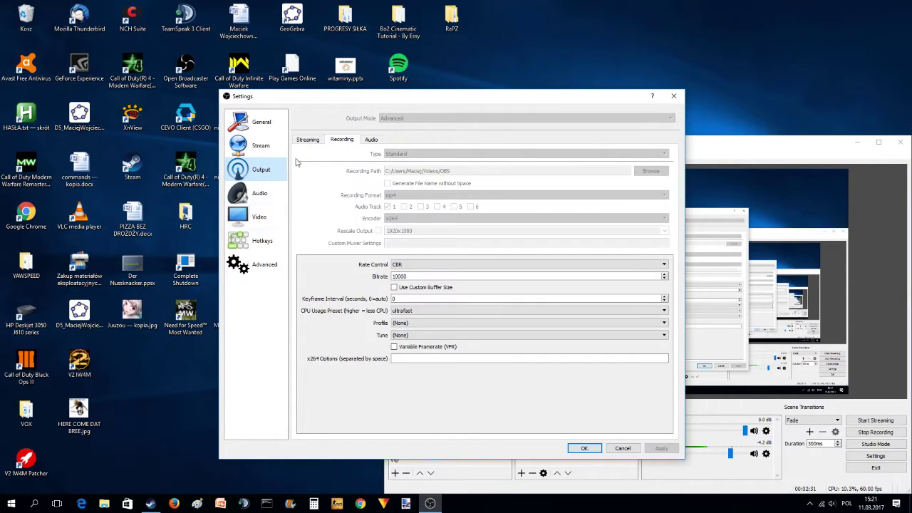
click(309, 140)
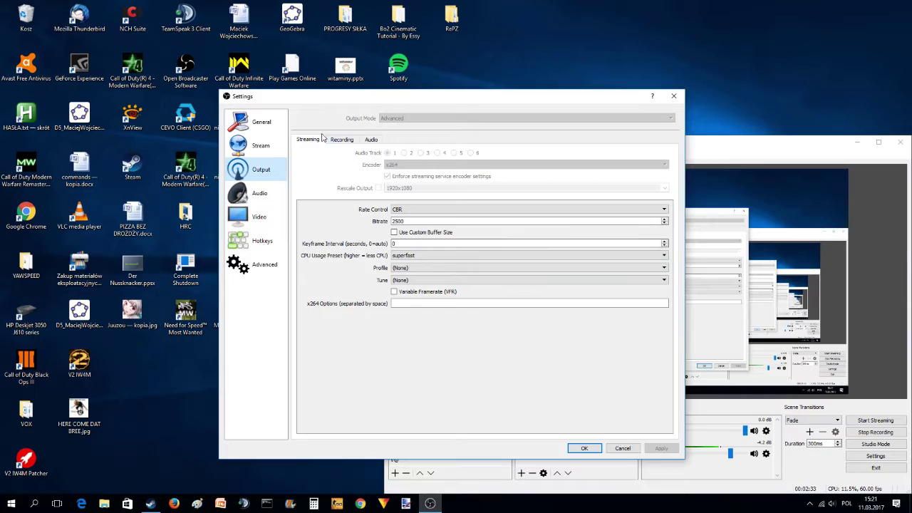
click(347, 141)
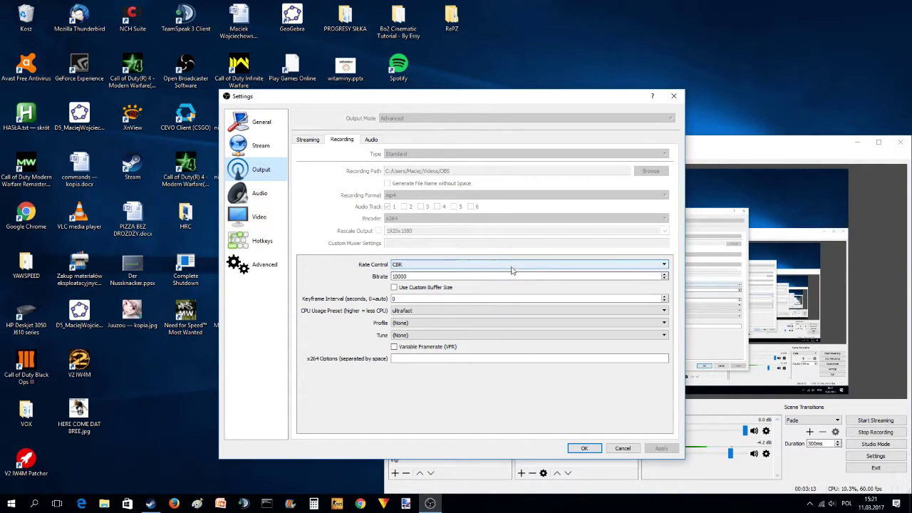
click(565, 268)
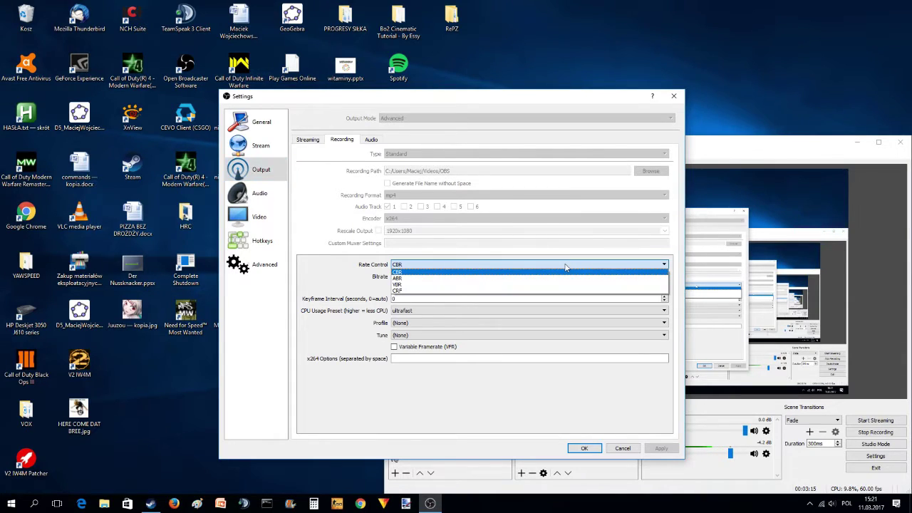
click(567, 266)
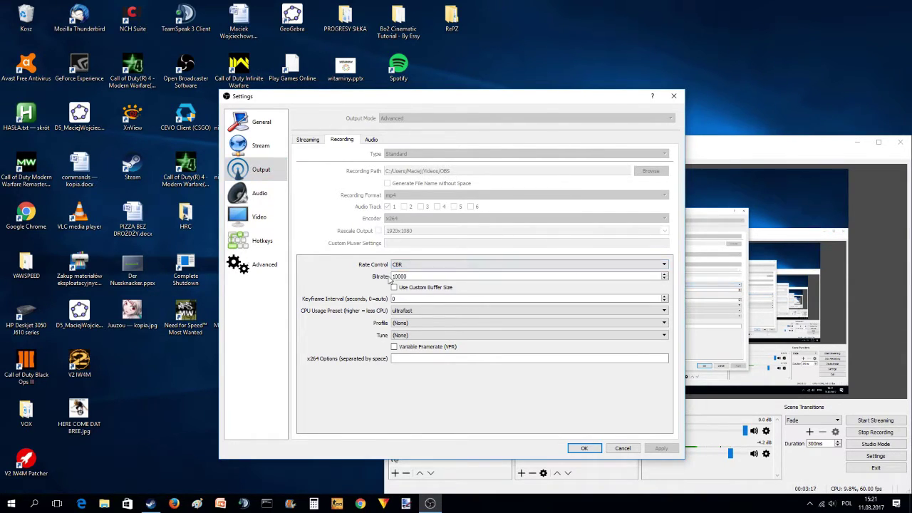
click(491, 276)
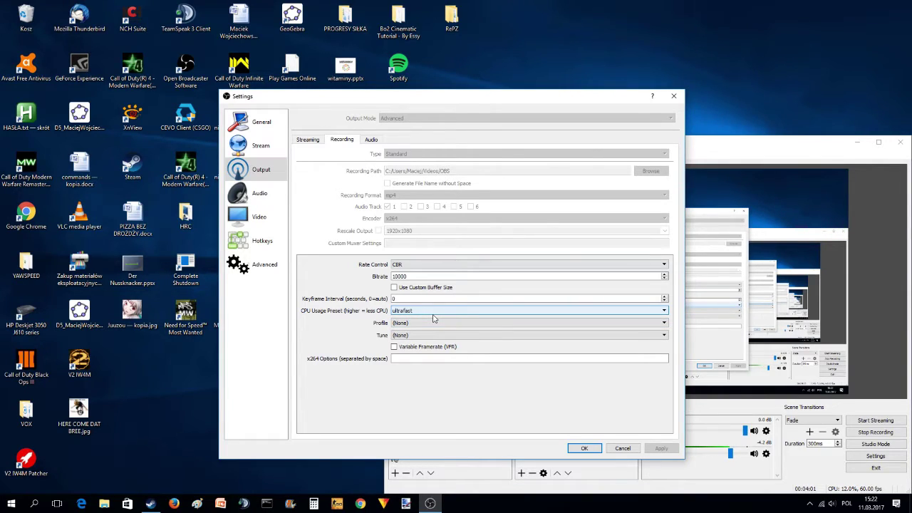
click(662, 313)
click(663, 313)
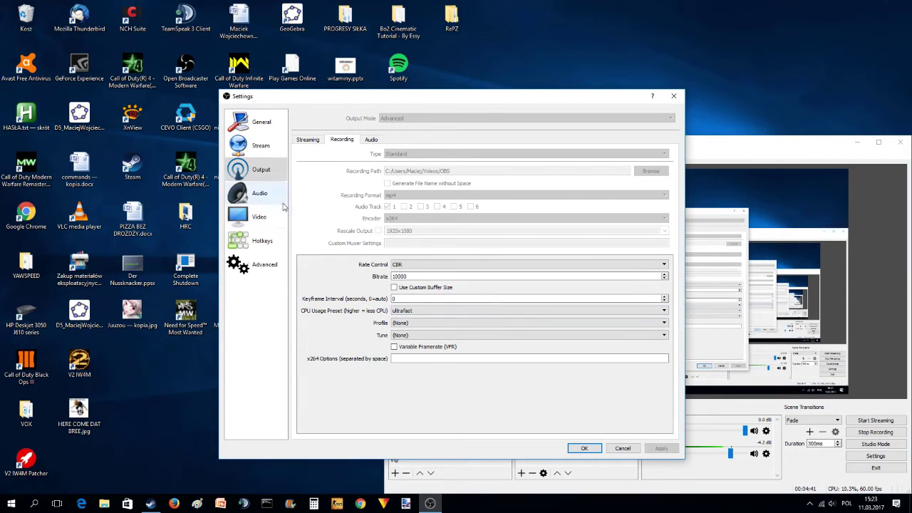
Step: Show the Output Audio tab listing Tracks 1–6, each at 160 bitrate
click(372, 140)
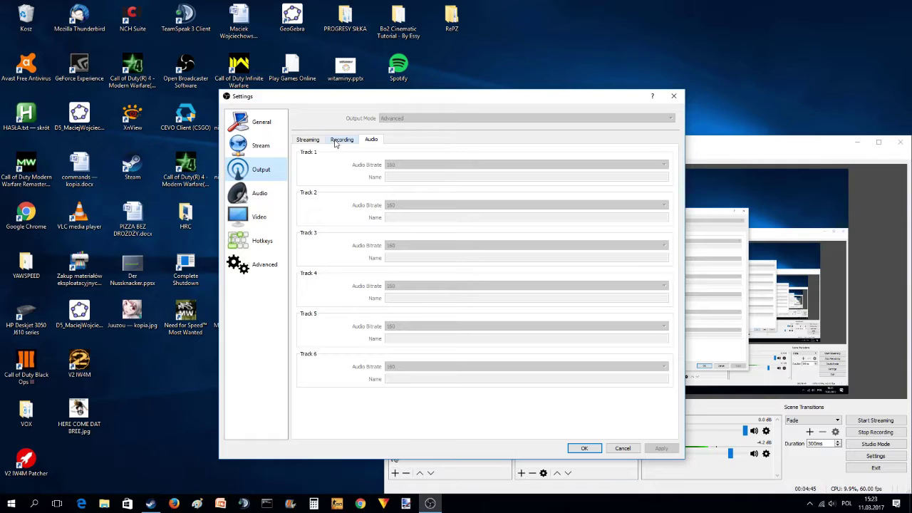
Step: Return to the recording output options, then look over the Audio and Video settings pages
click(342, 141)
click(235, 203)
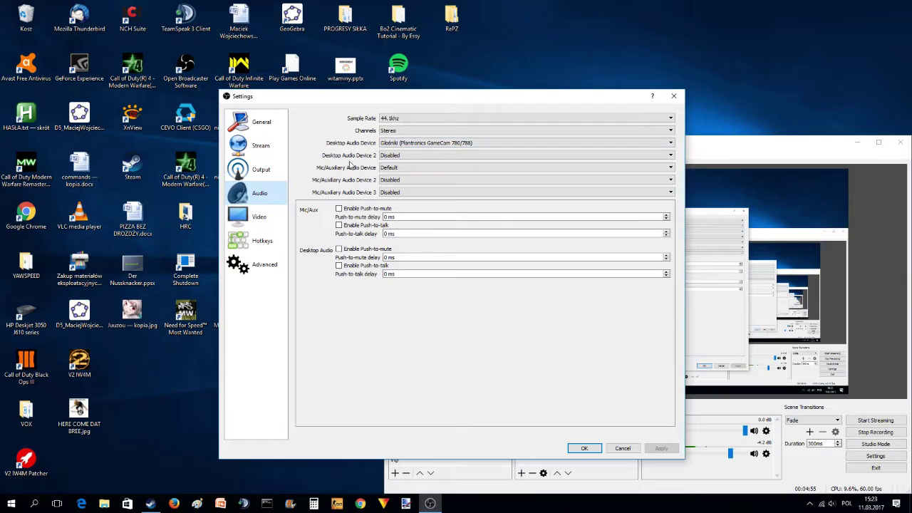
click(266, 224)
Step: Review the Hotkeys, Video and Advanced pages, then cancel Settings without applying changes
click(261, 242)
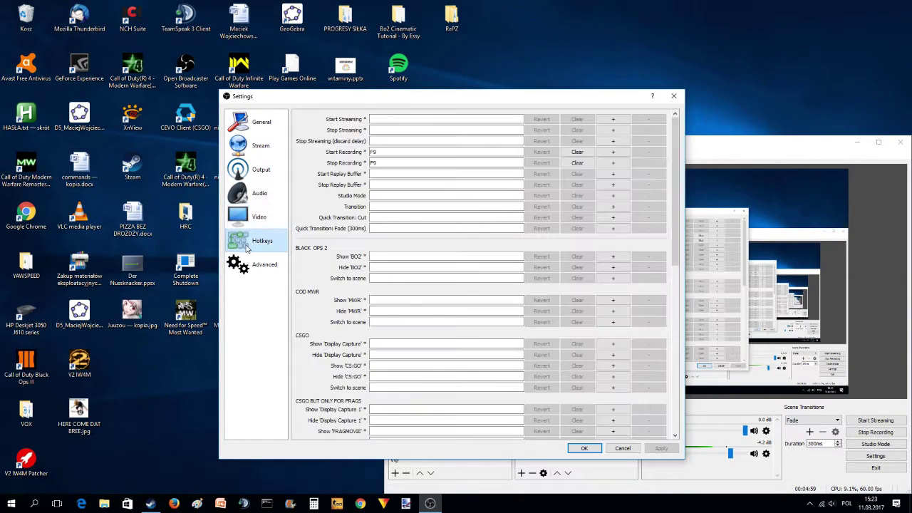
click(260, 217)
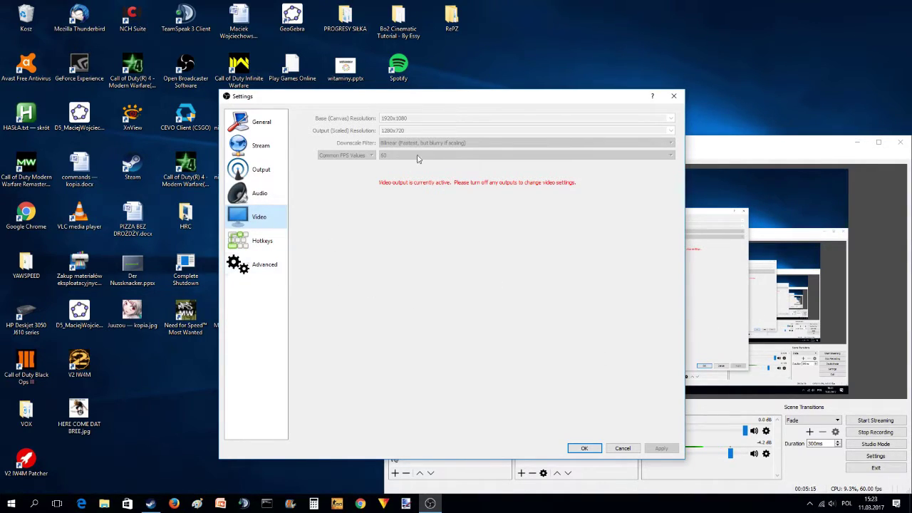
click(256, 265)
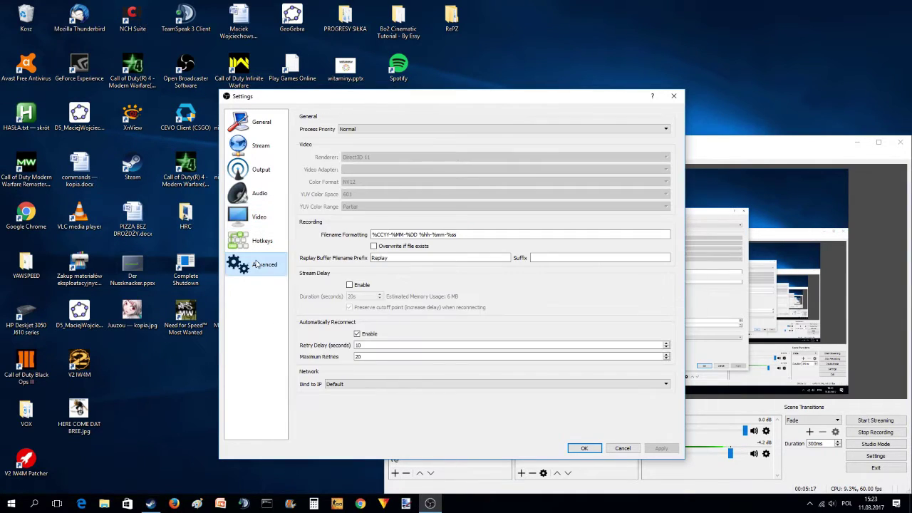
click(613, 451)
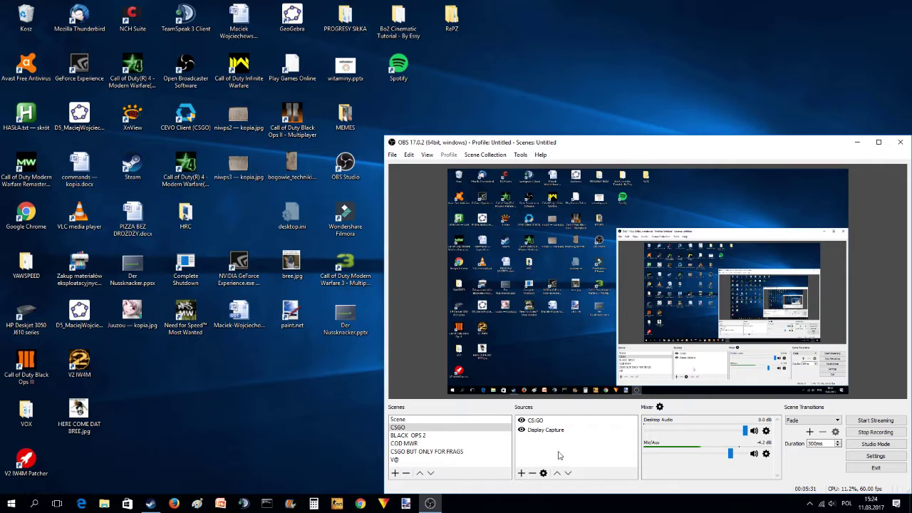
Step: Select the CS:GO source in Sources and bring up its context menu
click(541, 421)
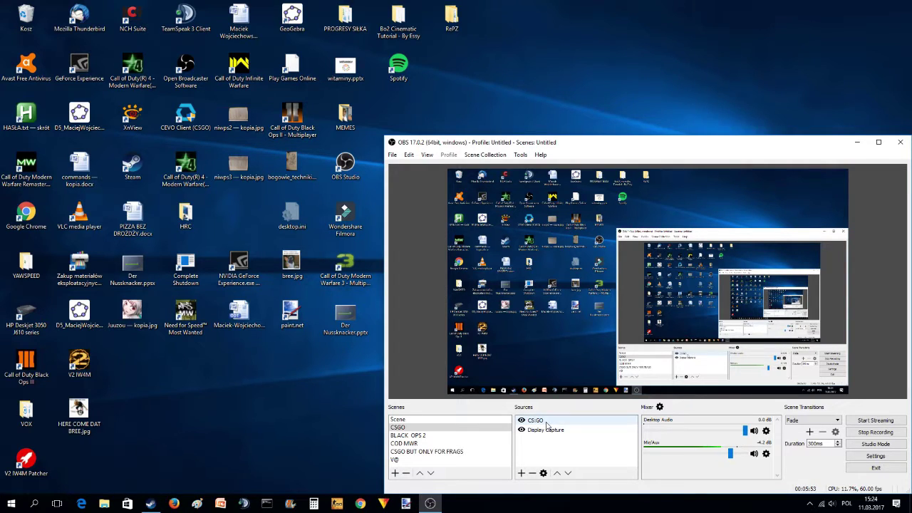
right_click(547, 425)
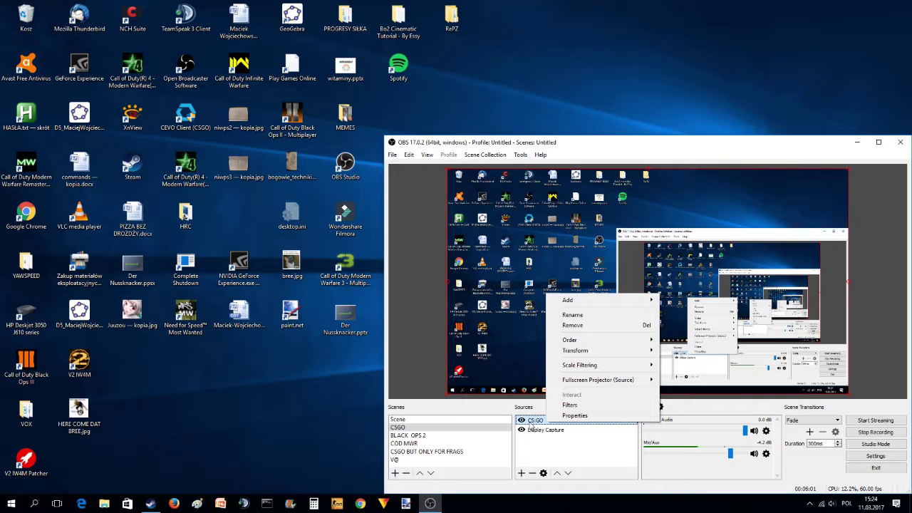
Step: Open the CS:GO source's filters, dismiss the add-filter list, and adjust the Color Correction contrast slider
click(606, 410)
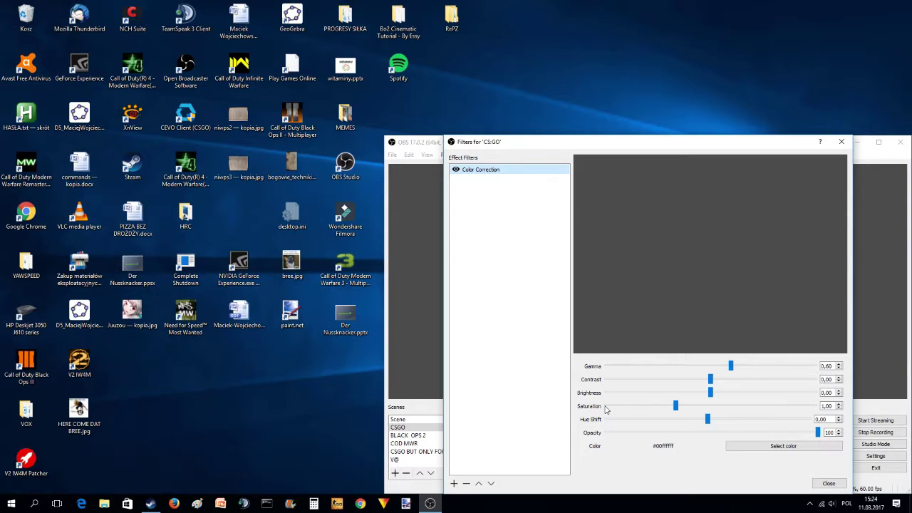
click(456, 486)
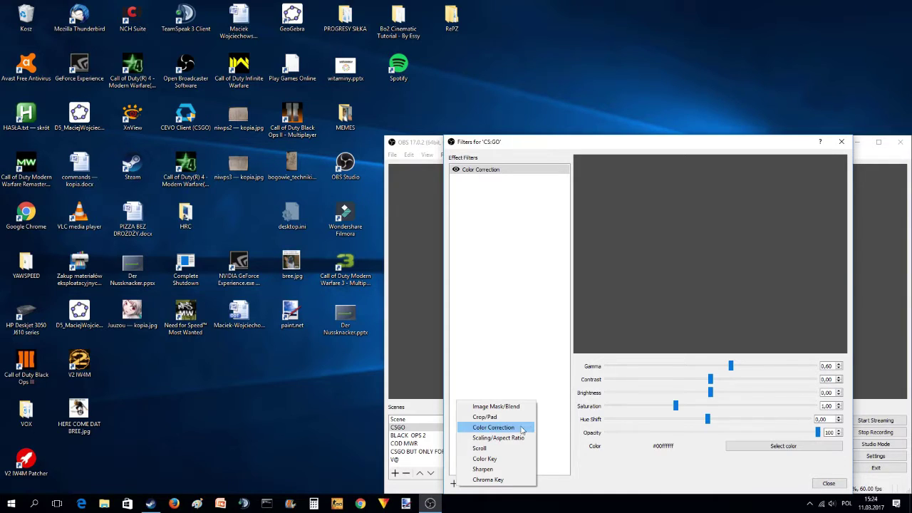
click(561, 369)
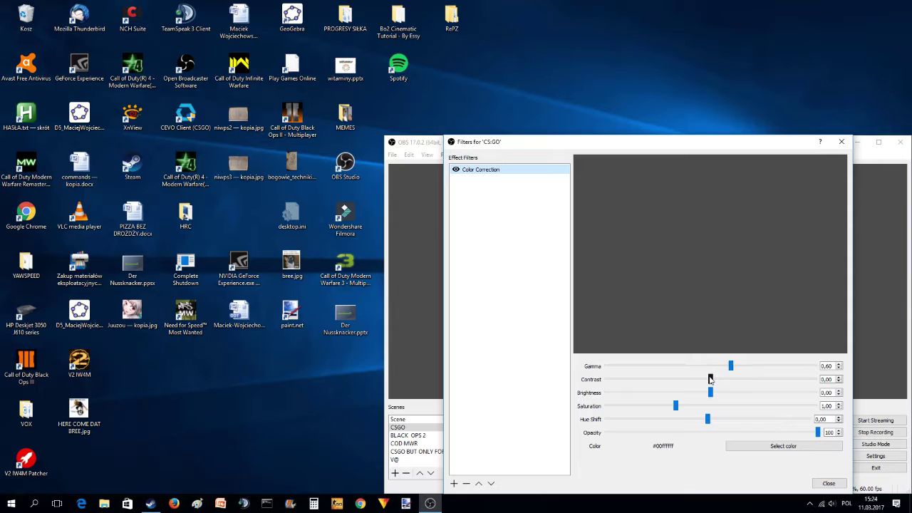
drag(709, 384, 709, 389)
Step: Close the CS:GO filters, select the CSGO scene, and dismiss the add-source menu unused
click(841, 145)
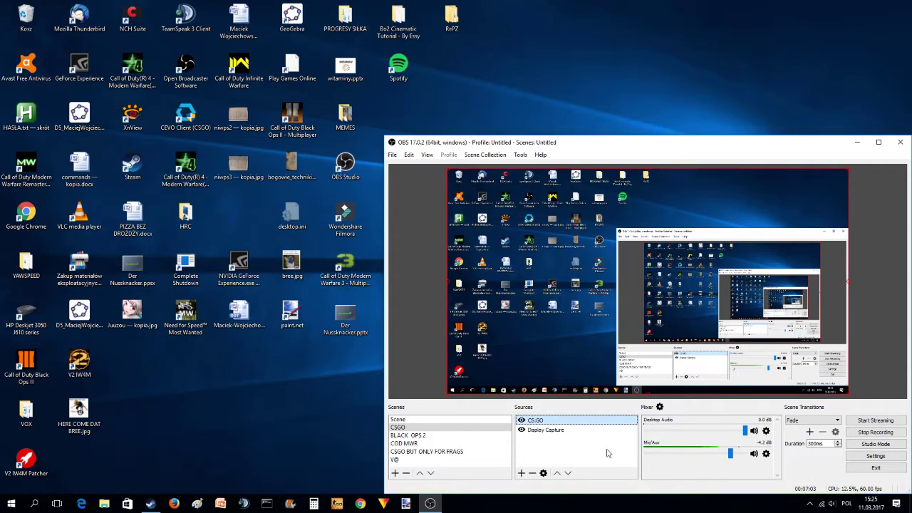
click(451, 427)
right_click(558, 451)
mouse_move(592, 456)
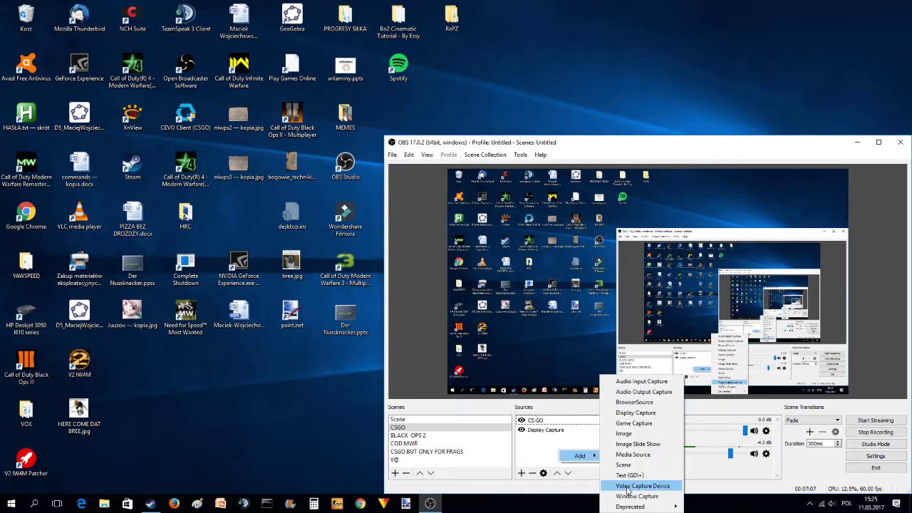
key(Escape)
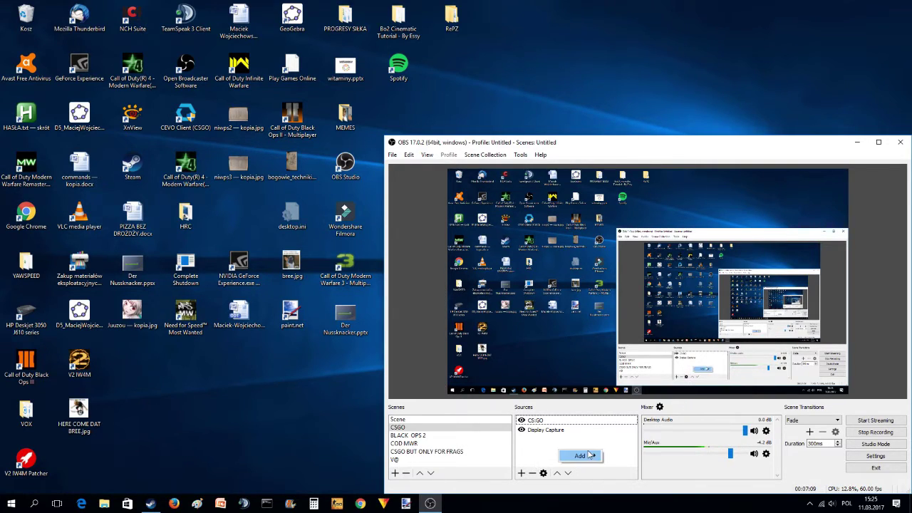
click(540, 449)
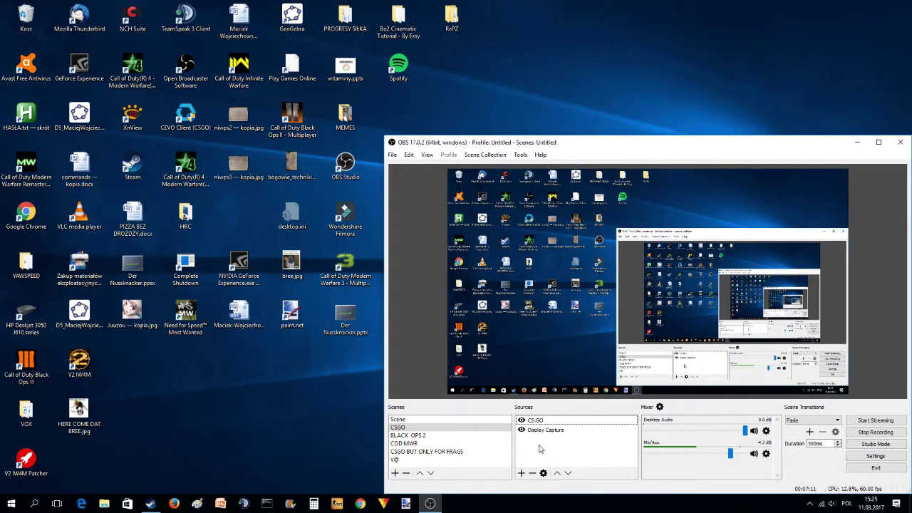